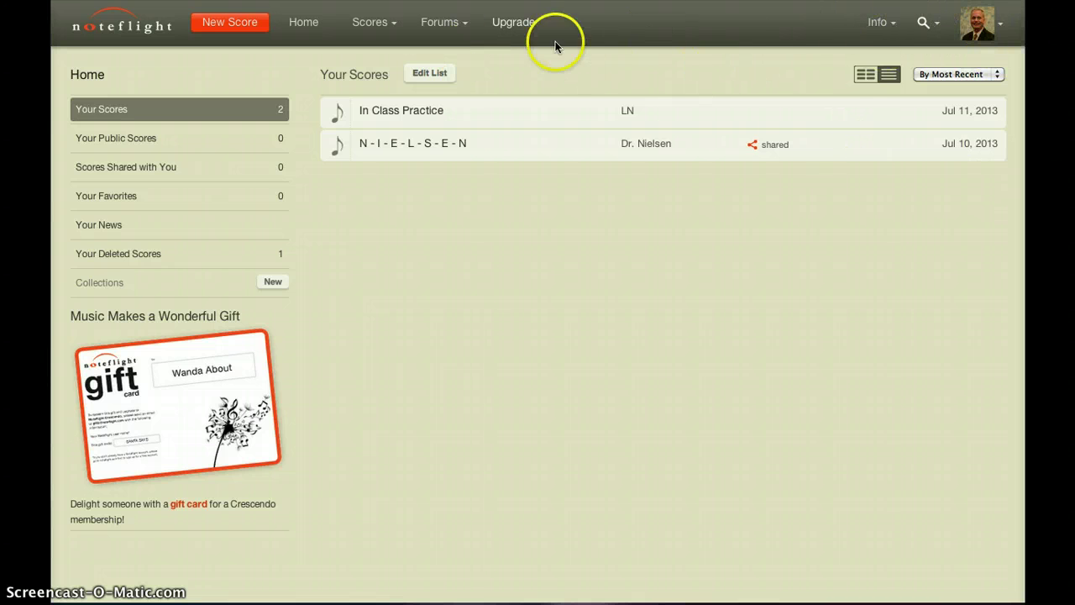
pyautogui.click(975, 24)
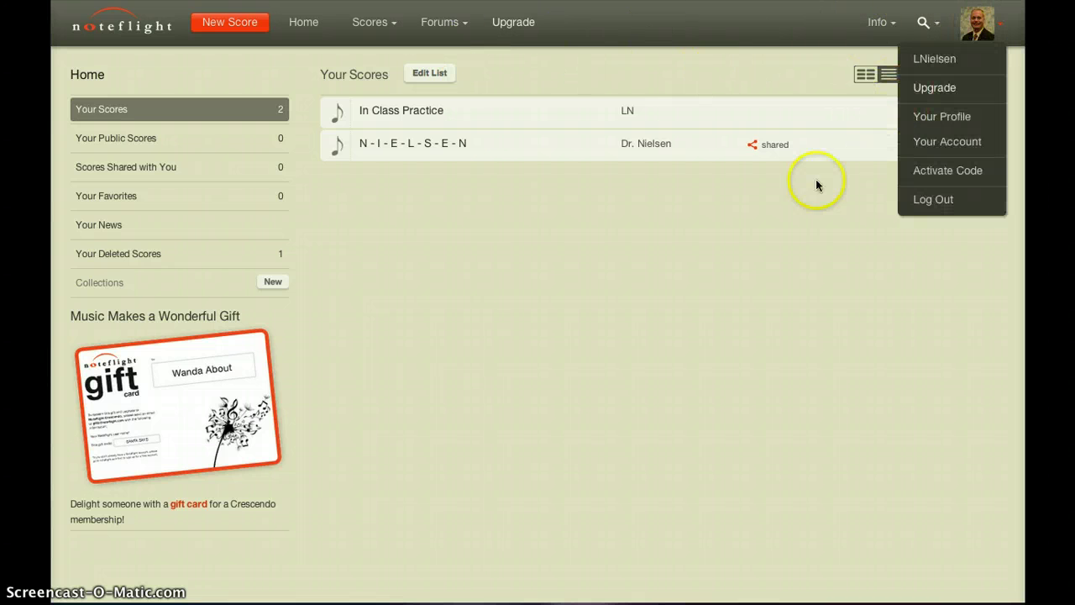
pyautogui.click(642, 233)
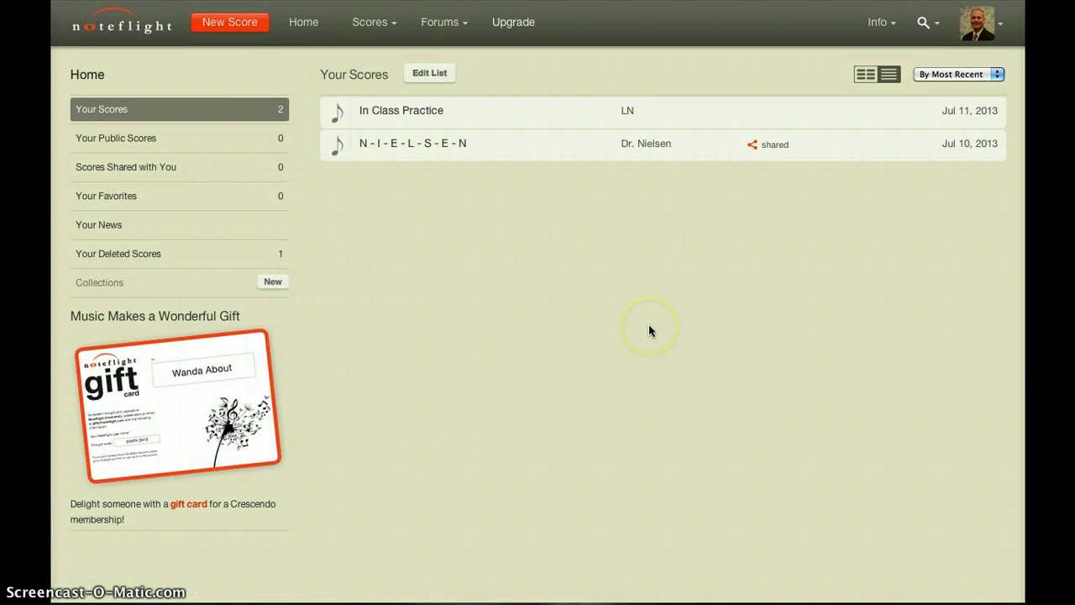
# - Create a new score and title it "Theme and Variations"
pyautogui.click(229, 25)
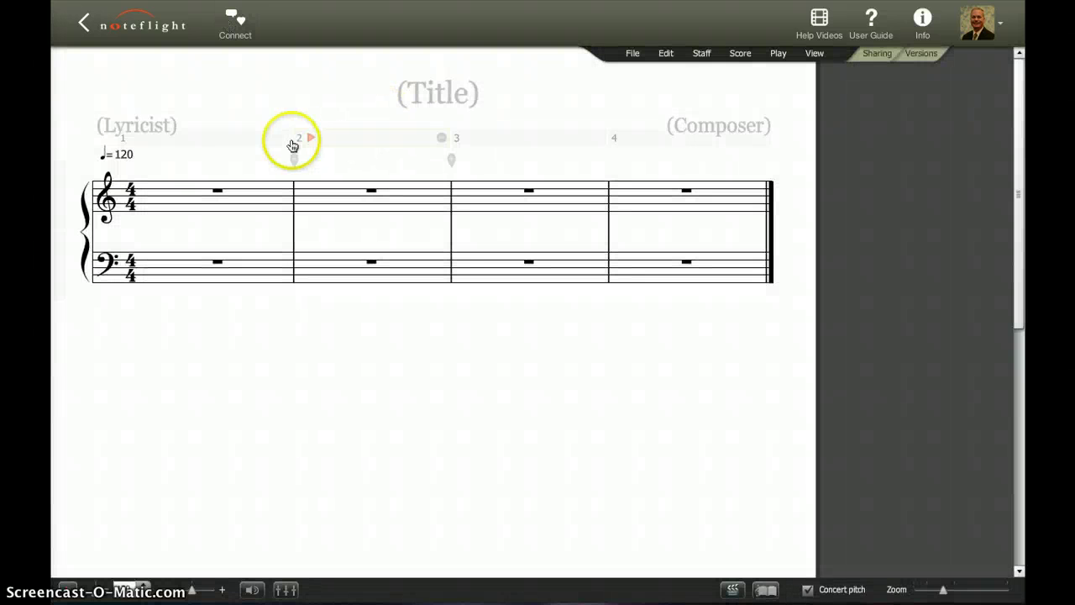
pyautogui.click(421, 91)
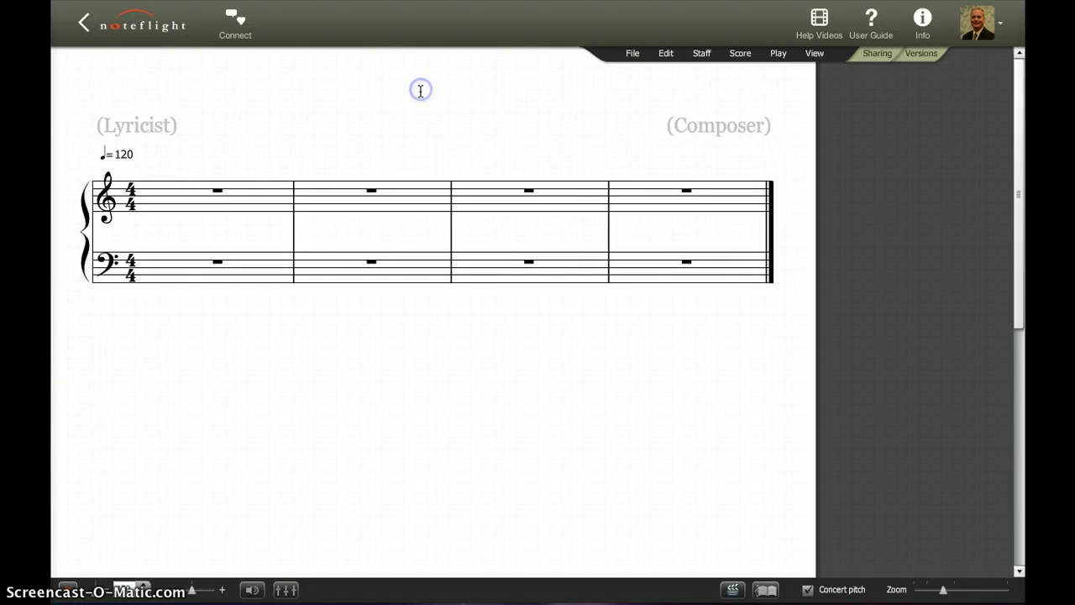
pyautogui.write('Theme')
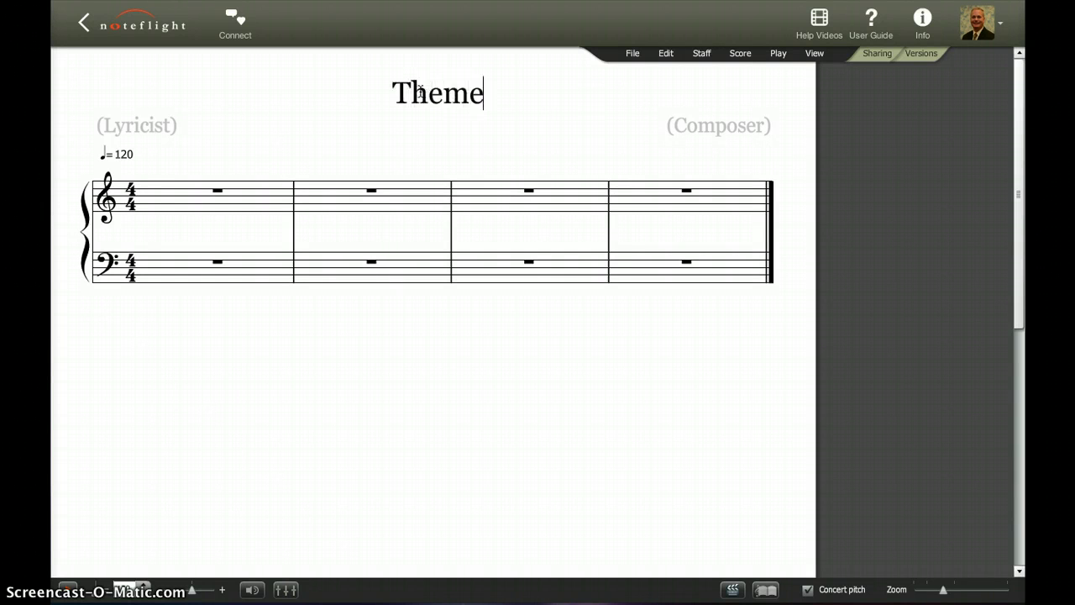
pyautogui.write(' and Variatoins')
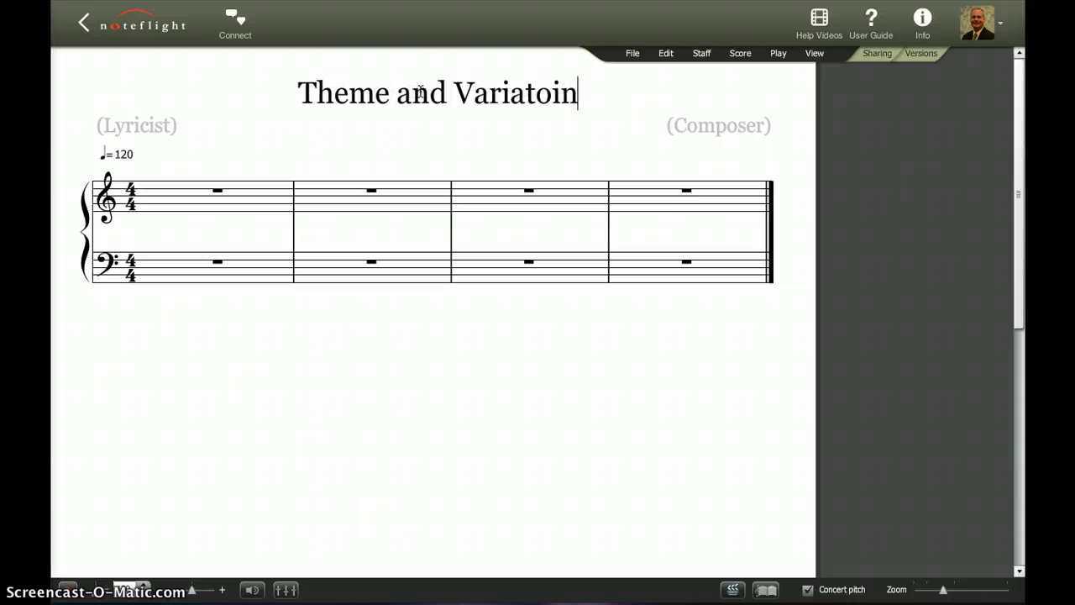
pyautogui.press('BackSpace')
pyautogui.press('BackSpace')
pyautogui.press('BackSpace')
pyautogui.press('BackSpace')
pyautogui.write('ions')
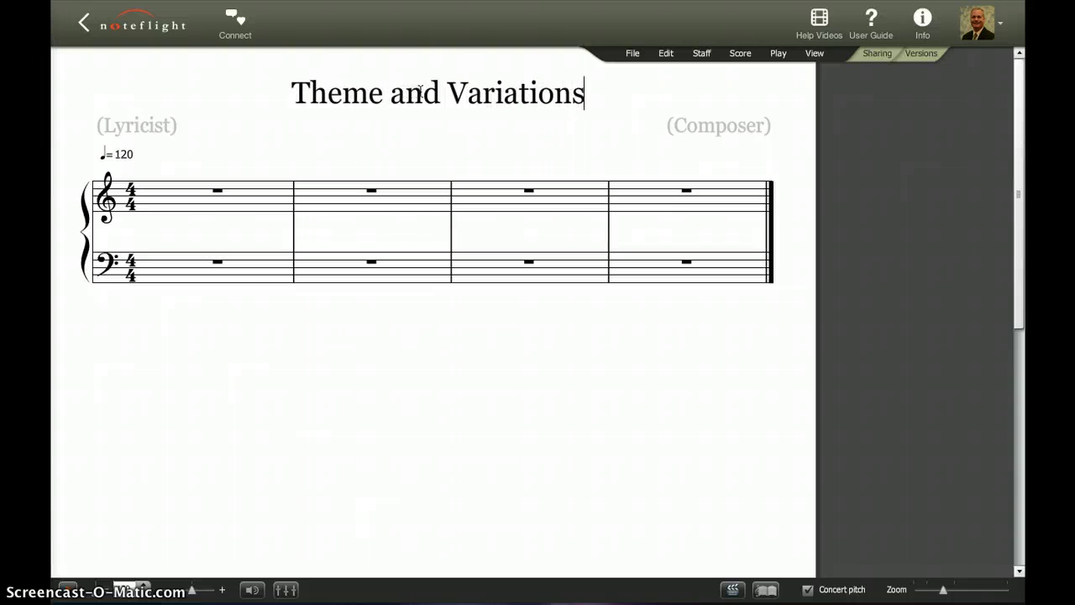
# - Enter "Me and friends" as the score's composer
pyautogui.click(696, 122)
pyautogui.write('Me')
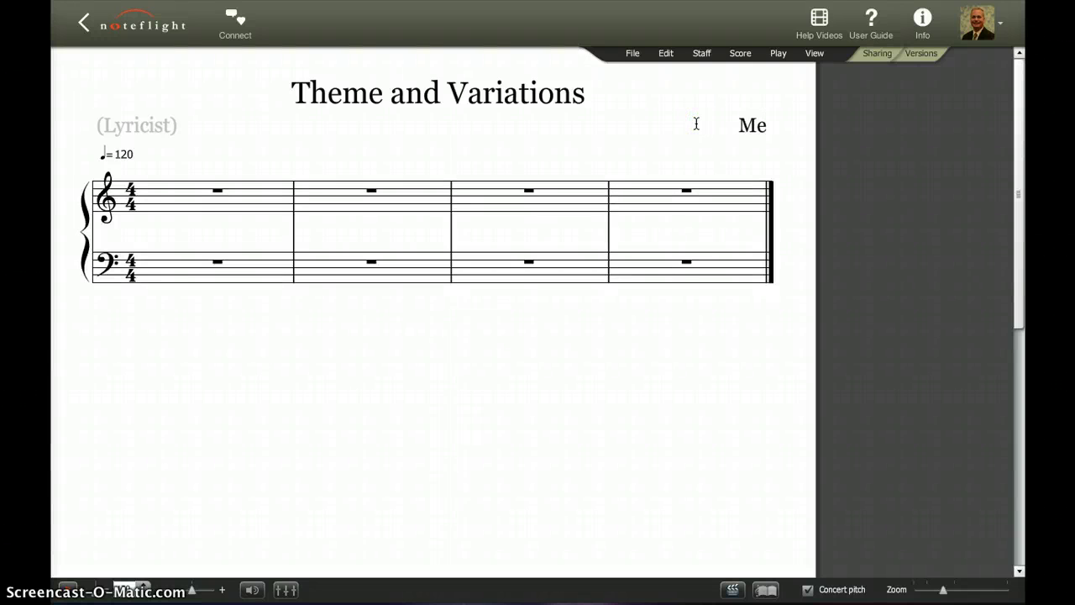
pyautogui.write(' and friends')
pyautogui.click(641, 328)
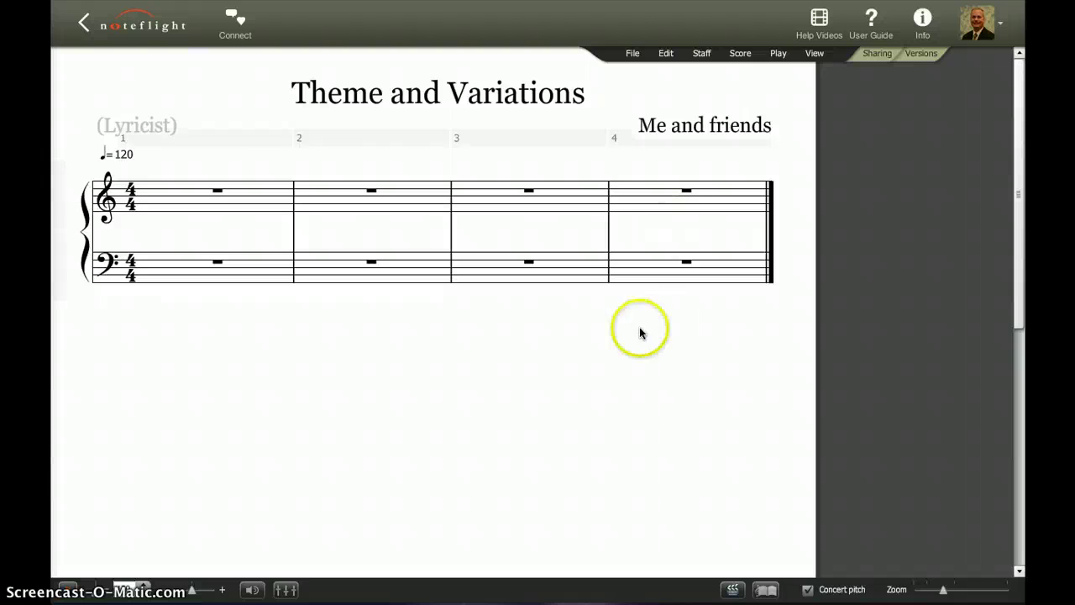
pyautogui.click(580, 335)
pyautogui.click(503, 425)
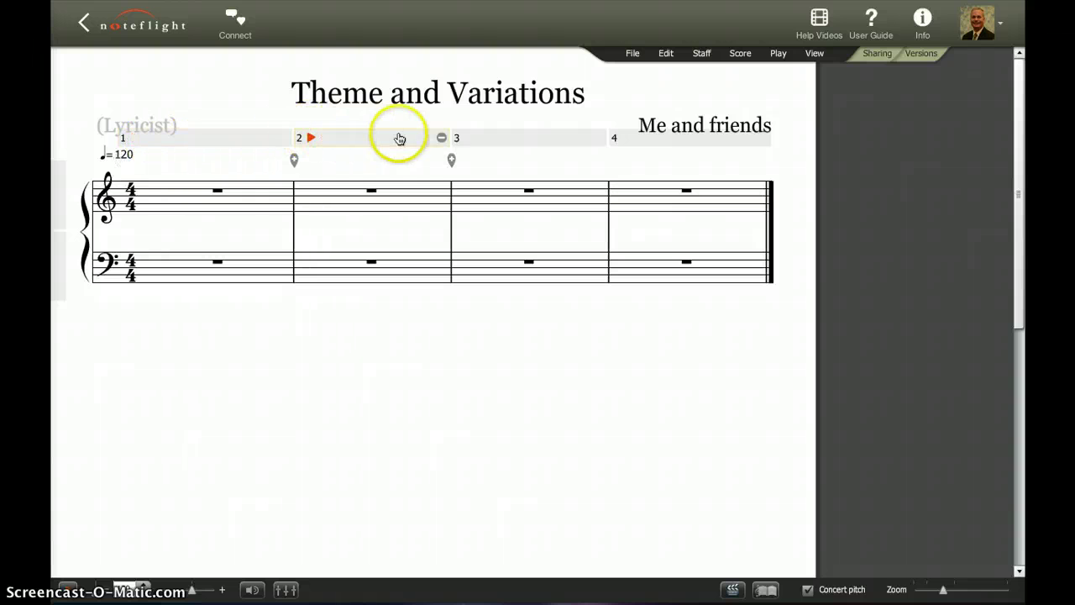
pyautogui.click(629, 143)
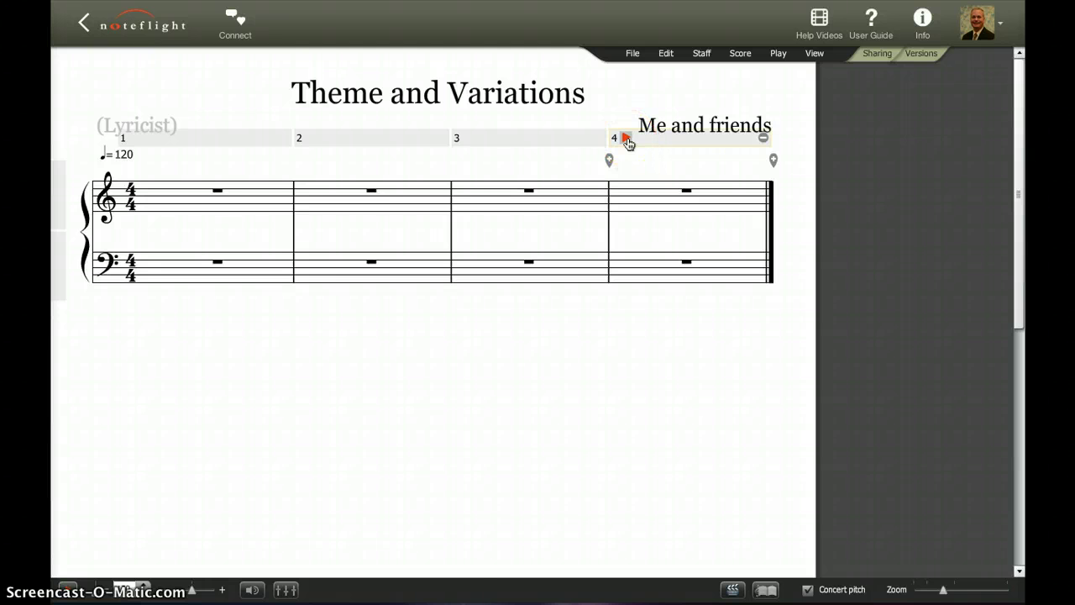
pyautogui.click(637, 55)
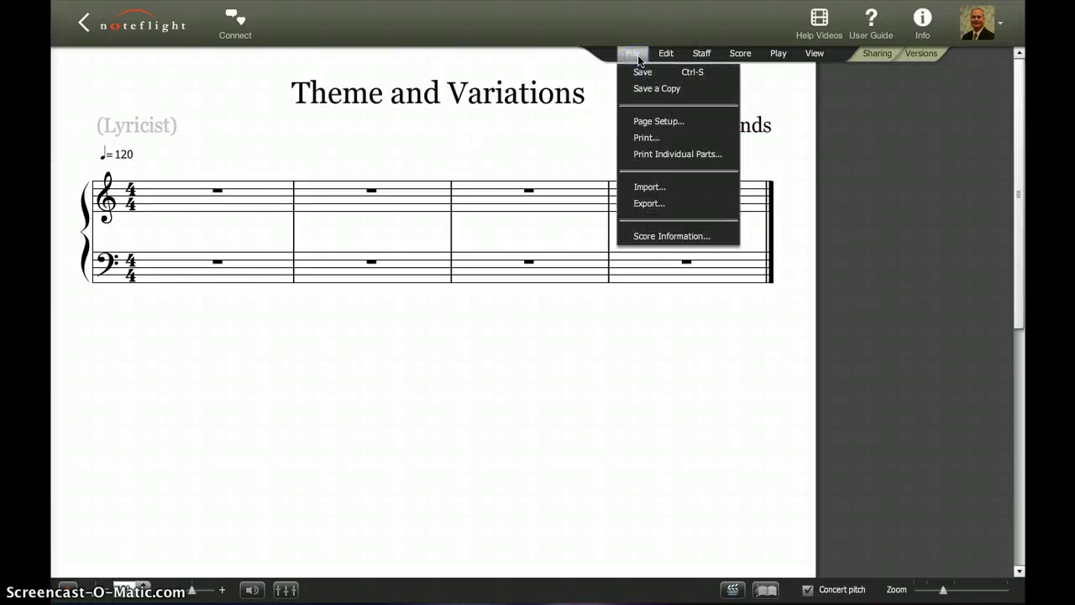
pyautogui.click(665, 54)
# - Remove the bass clef staff so the score has only the treble staff
pyautogui.click(701, 53)
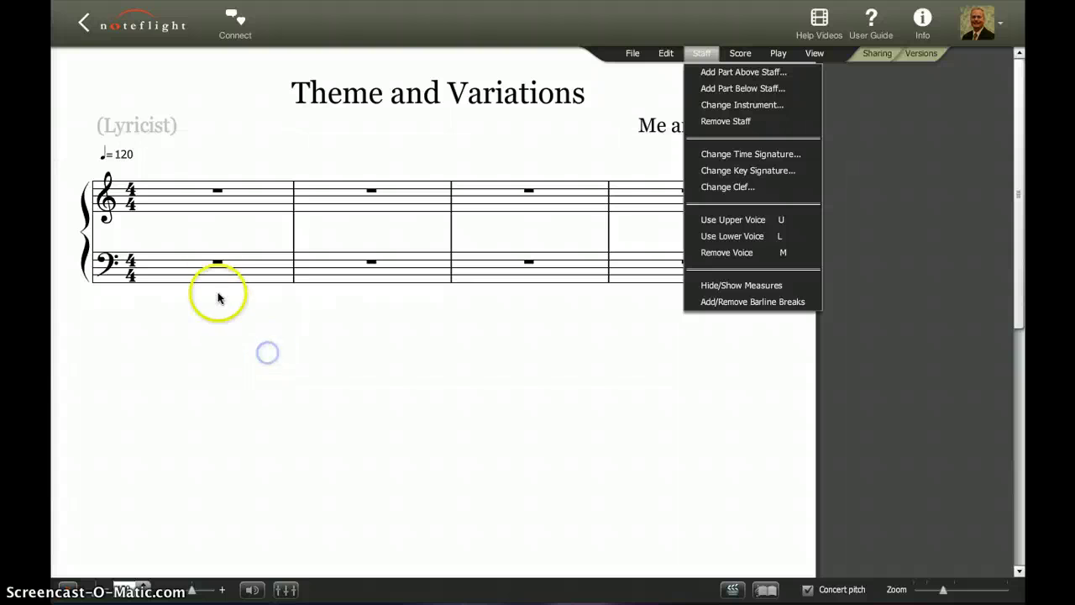
pyautogui.click(188, 263)
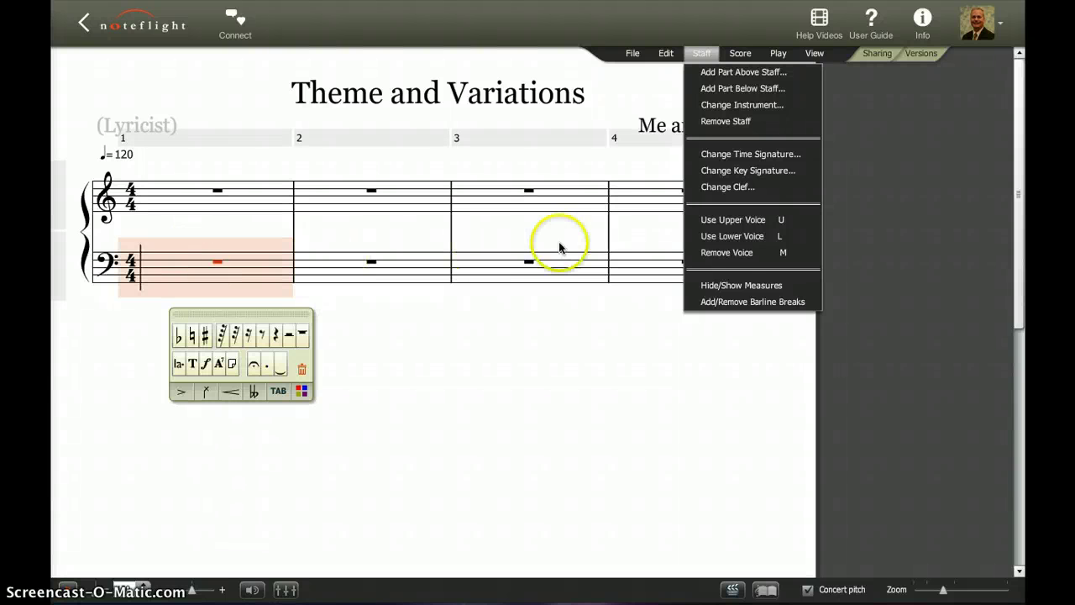
pyautogui.click(739, 126)
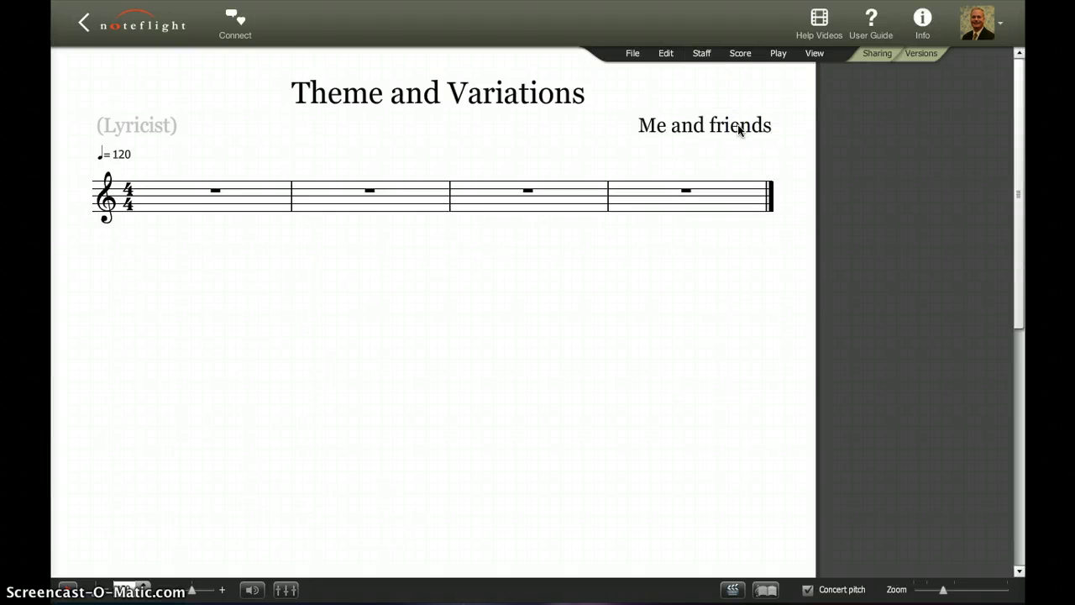
pyautogui.doubleClick(124, 202)
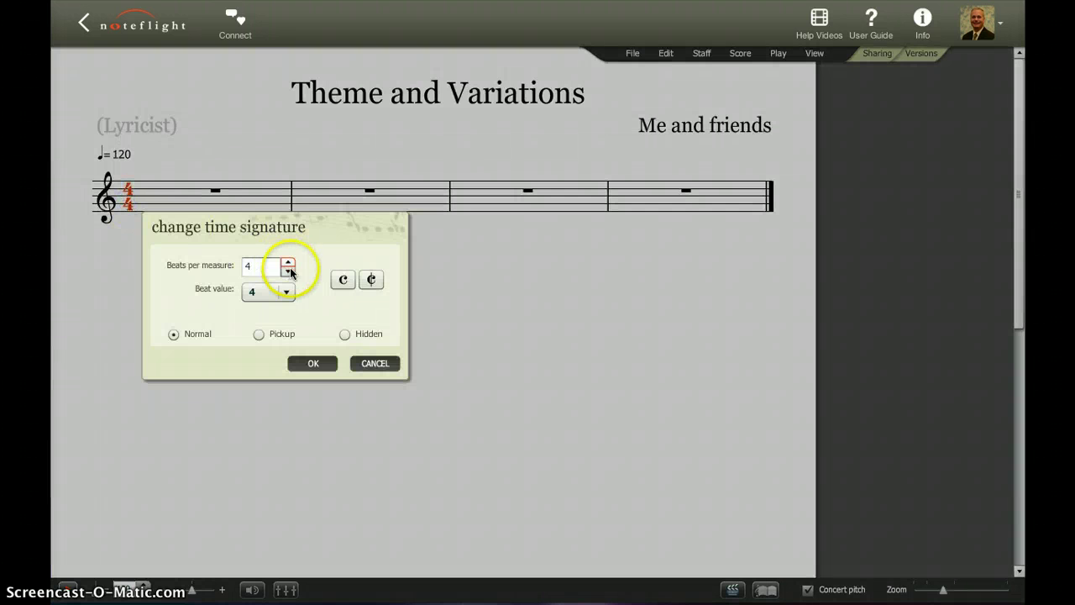
pyautogui.click(372, 364)
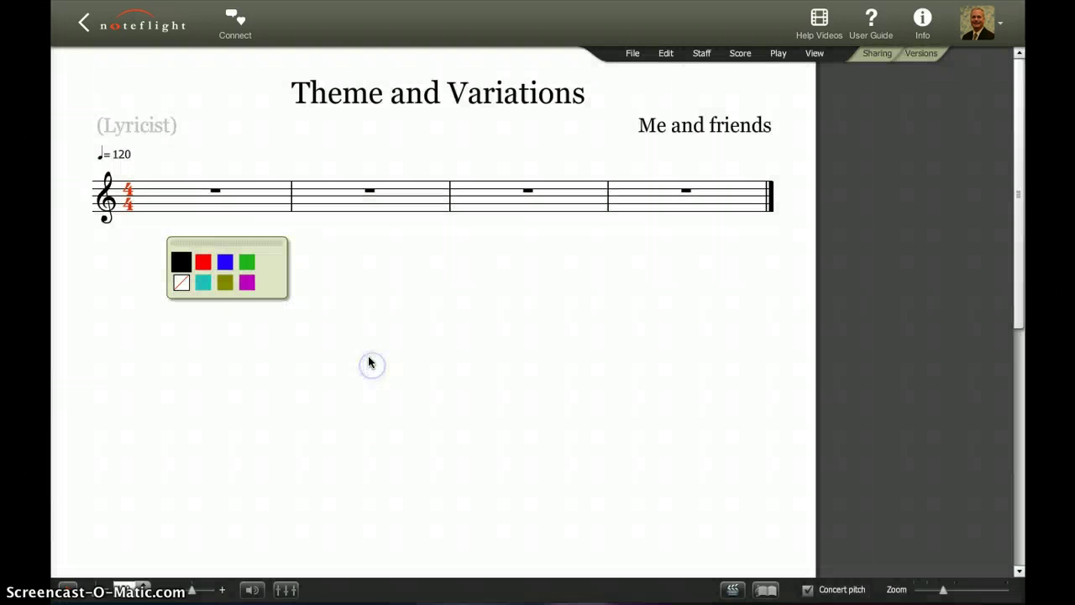
pyautogui.click(130, 214)
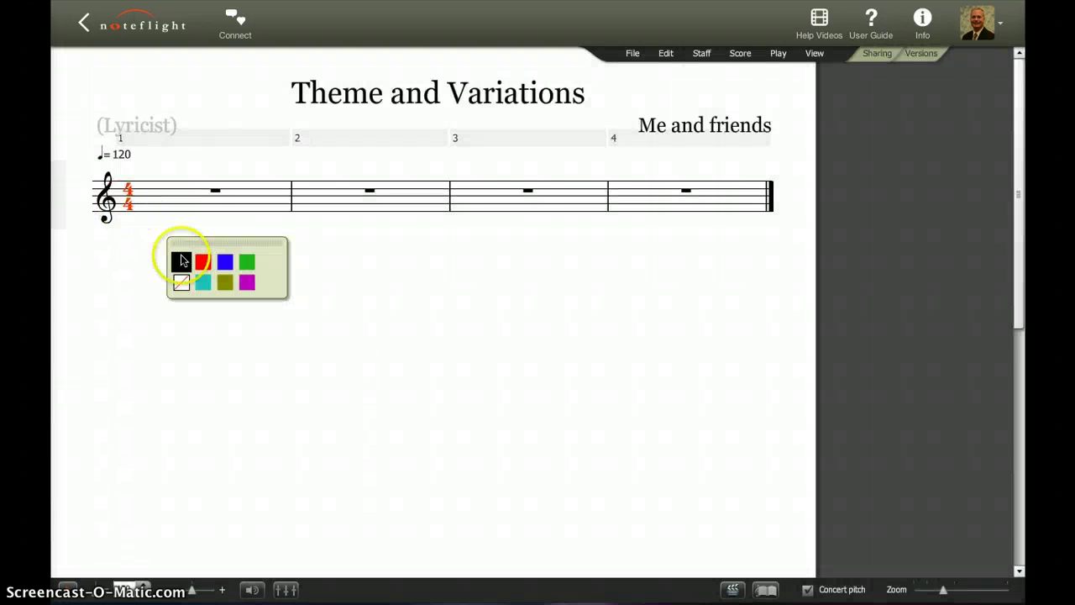
pyautogui.click(704, 55)
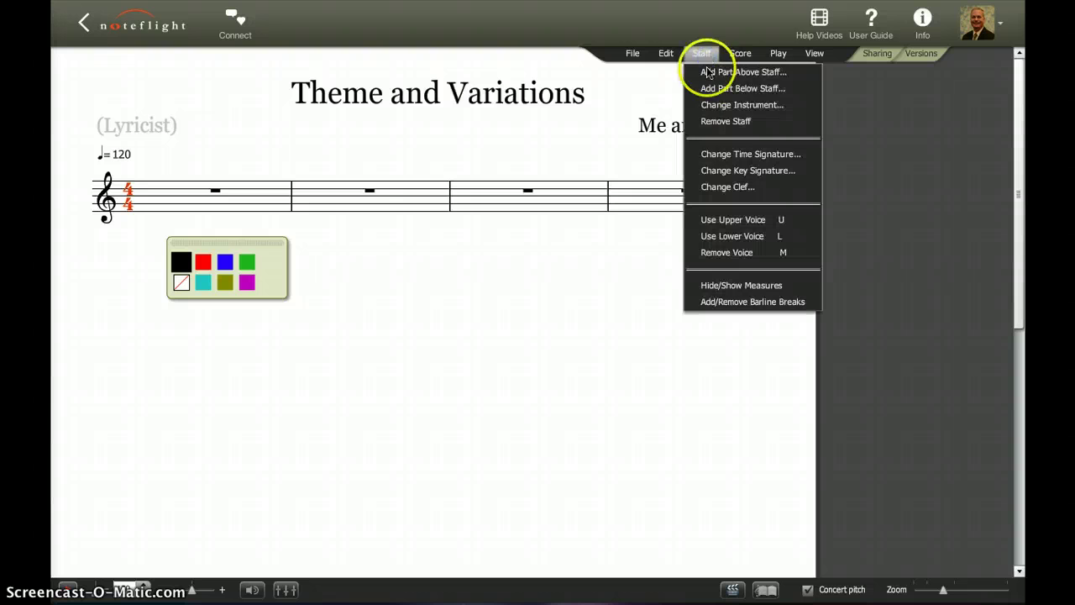
pyautogui.click(747, 171)
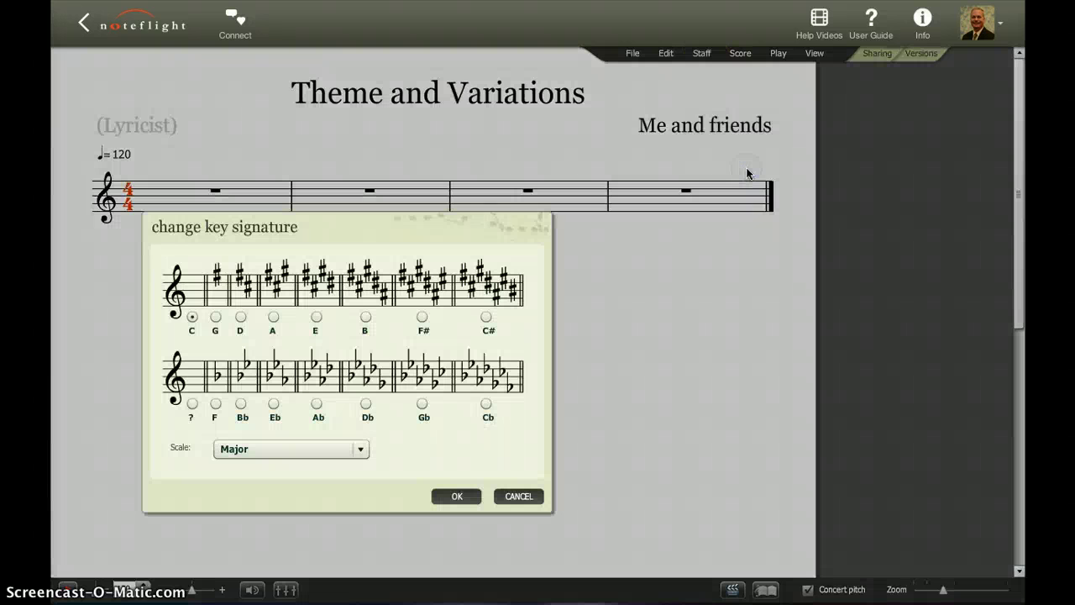
pyautogui.click(537, 497)
# - Change the key signature of all four measures to G major
pyautogui.click(235, 196)
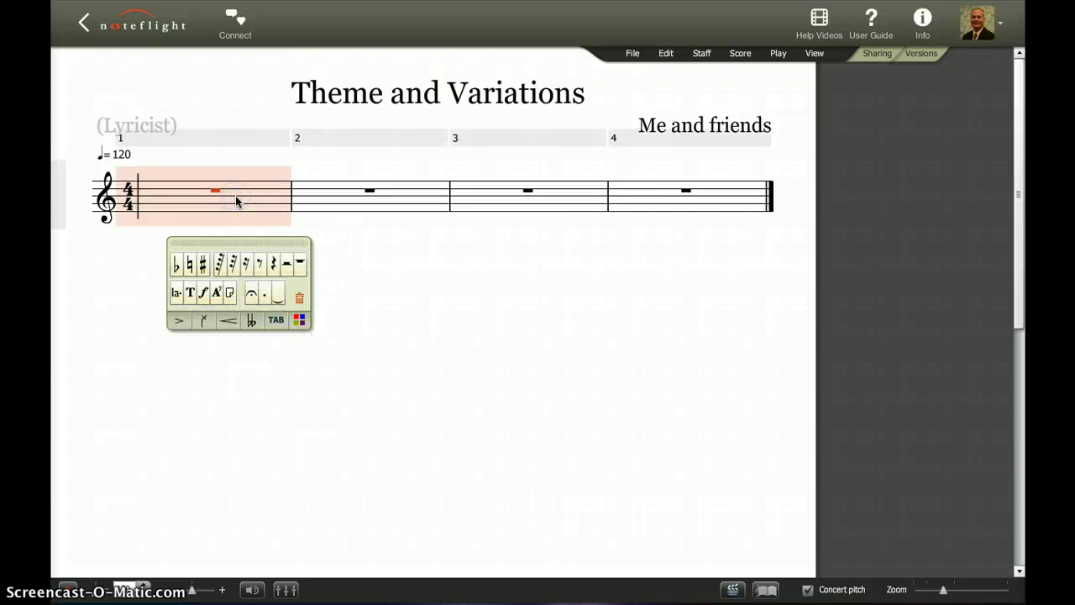
pyautogui.keyDown('shift'); pyautogui.click(646, 208); pyautogui.keyUp('shift')
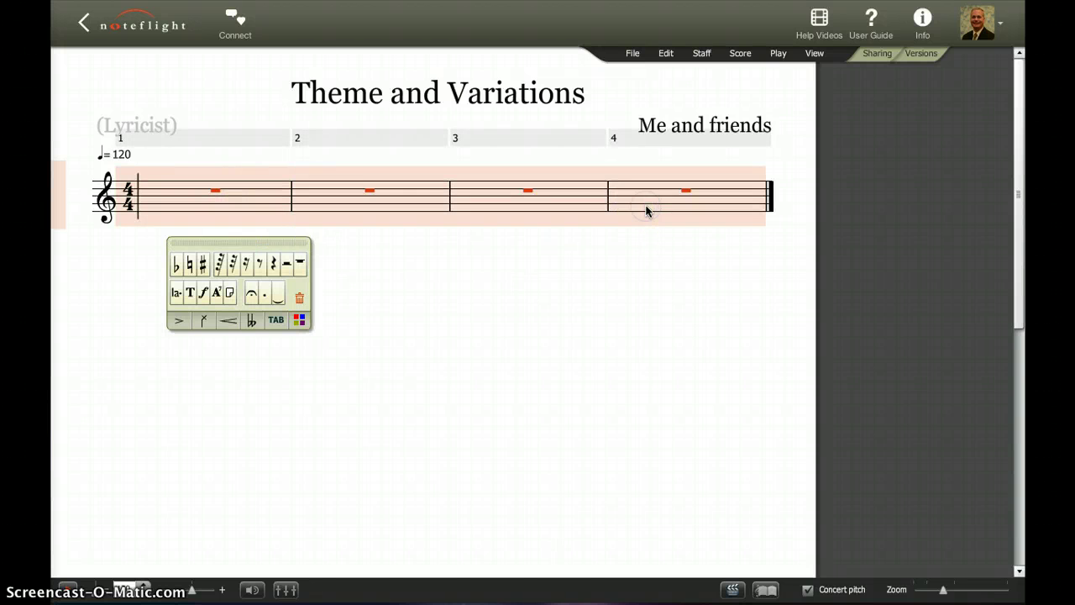
pyautogui.click(709, 52)
pyautogui.click(758, 171)
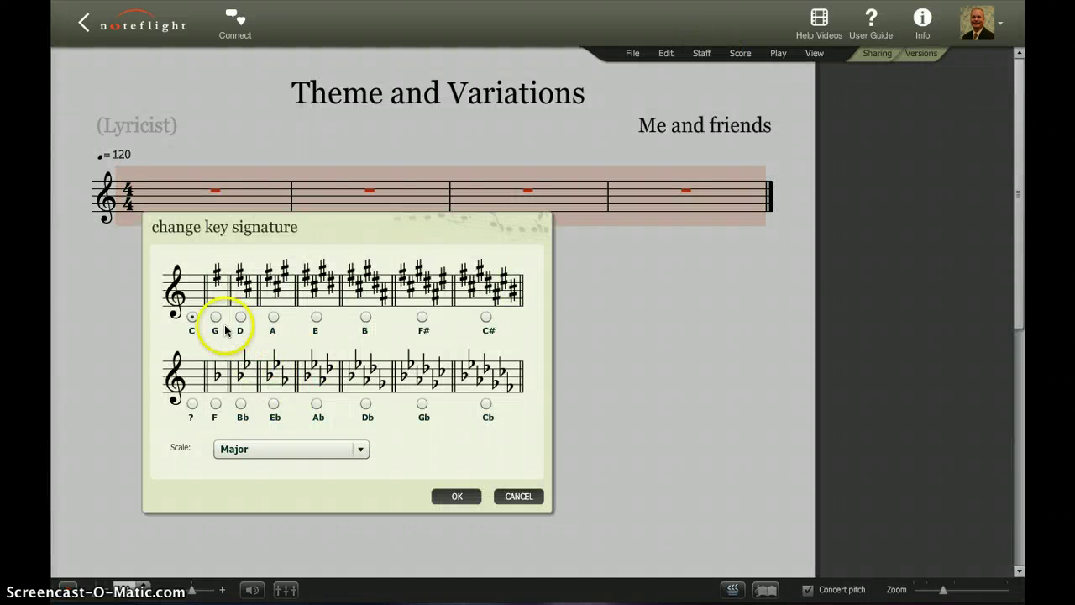
pyautogui.click(216, 318)
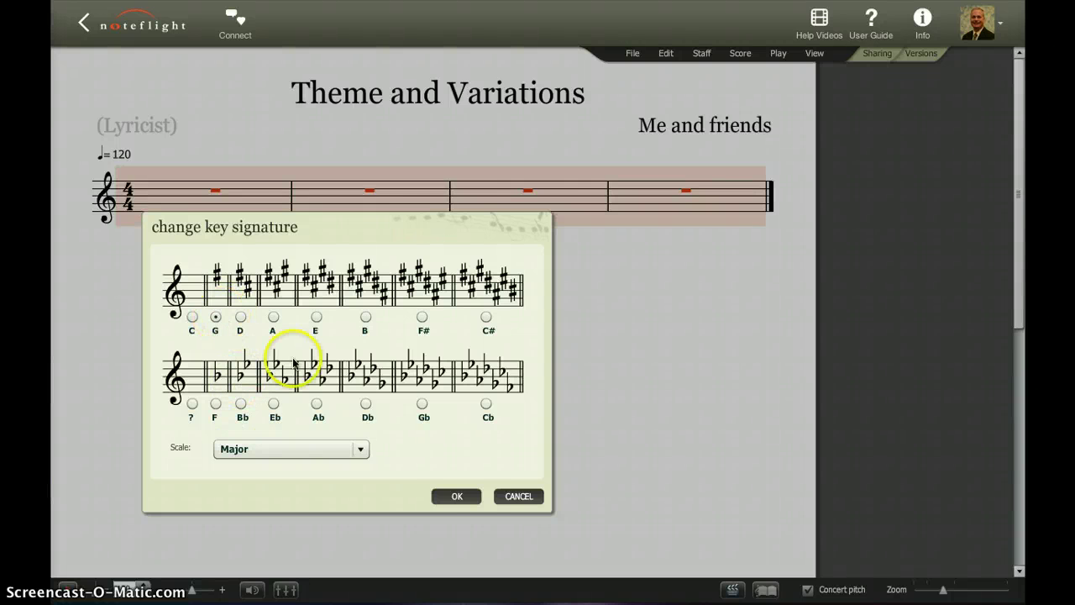
pyautogui.click(460, 497)
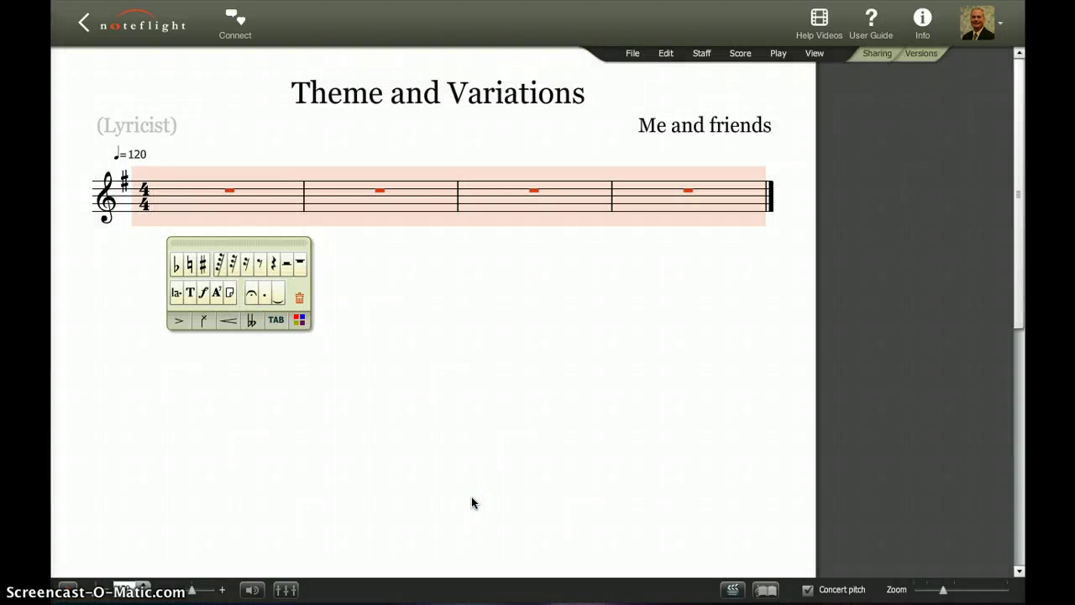
# - Enter two eighth notes, B on the middle line and the C above it, on beat one of measure 1
pyautogui.click(174, 198)
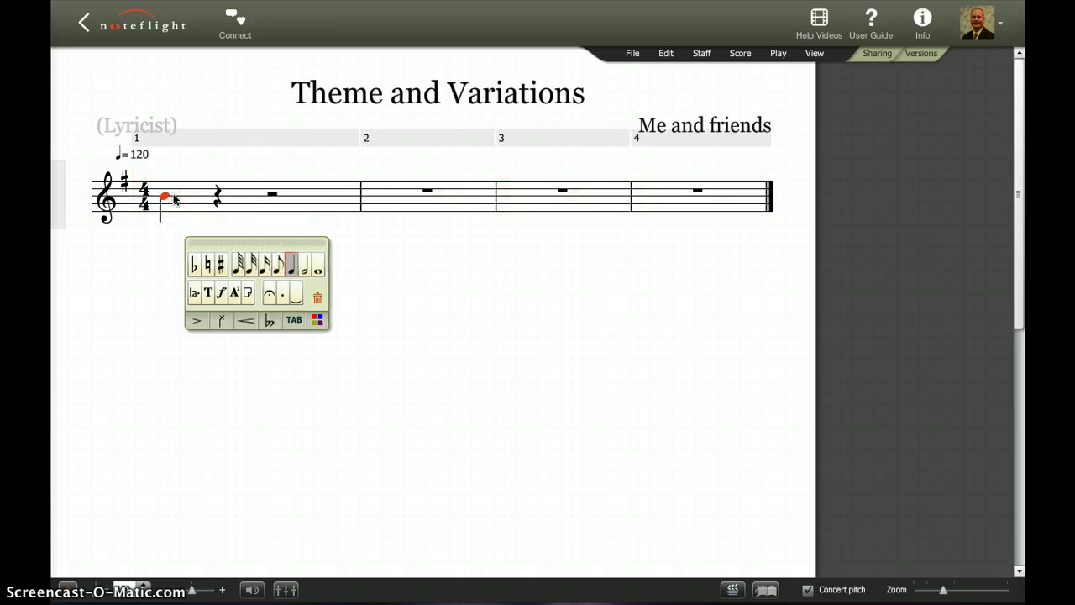
pyautogui.click(238, 244)
pyautogui.click(278, 267)
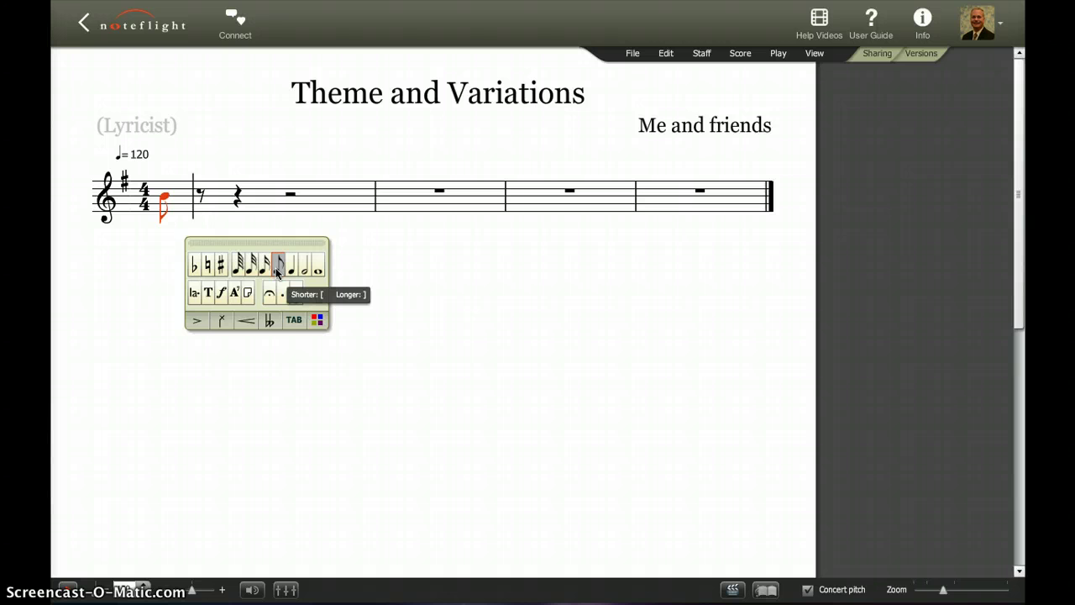
pyautogui.press('Right')
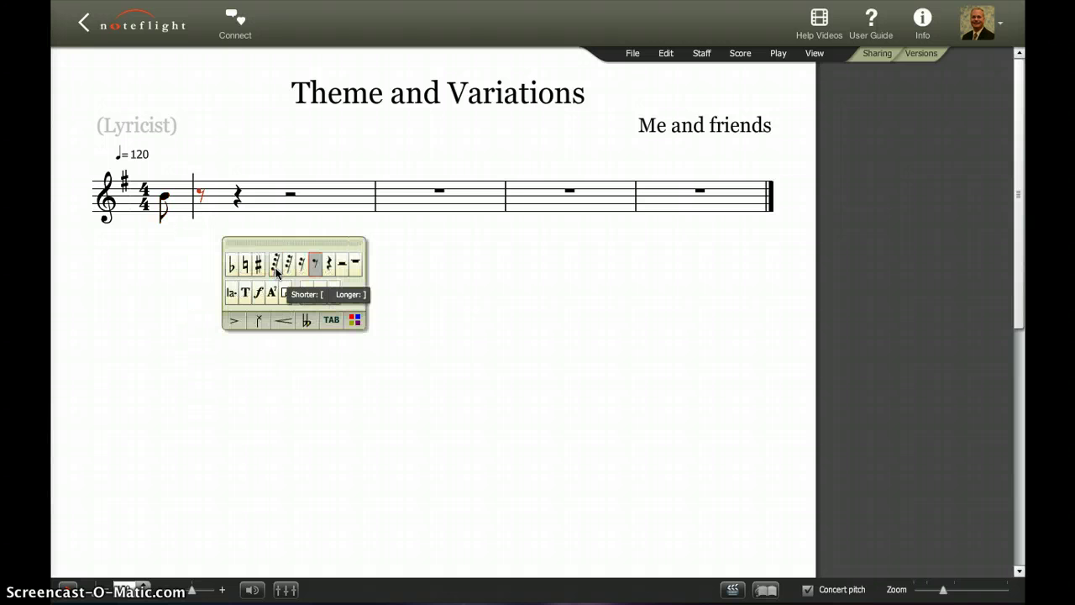
pyautogui.click(201, 194)
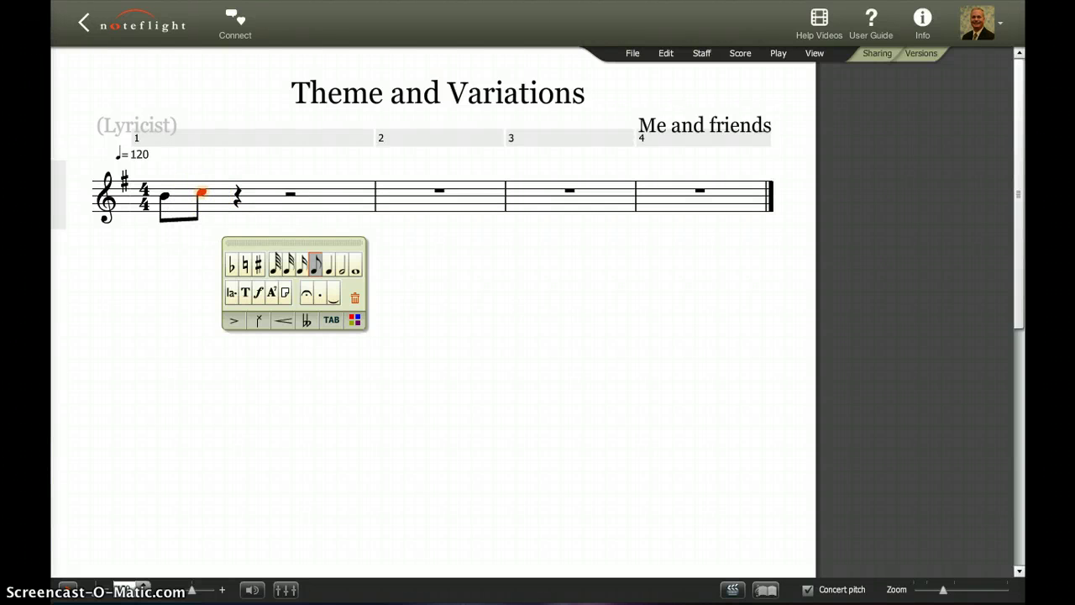
# - Keep the quarter rest on beat two of measure 1 and enter a half note D on beat three
pyautogui.press('Right')
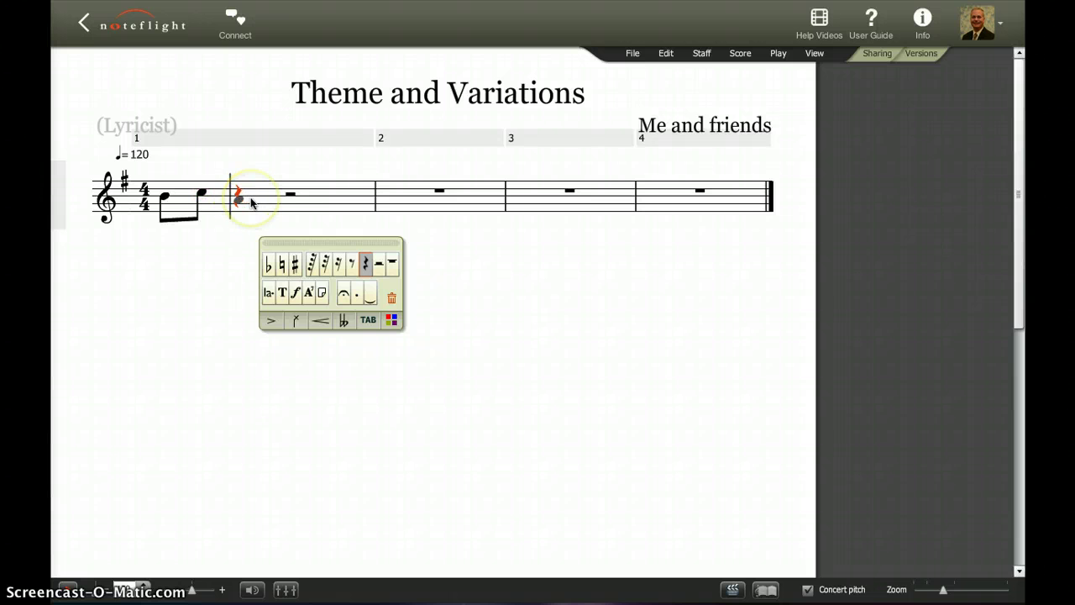
pyautogui.click(284, 202)
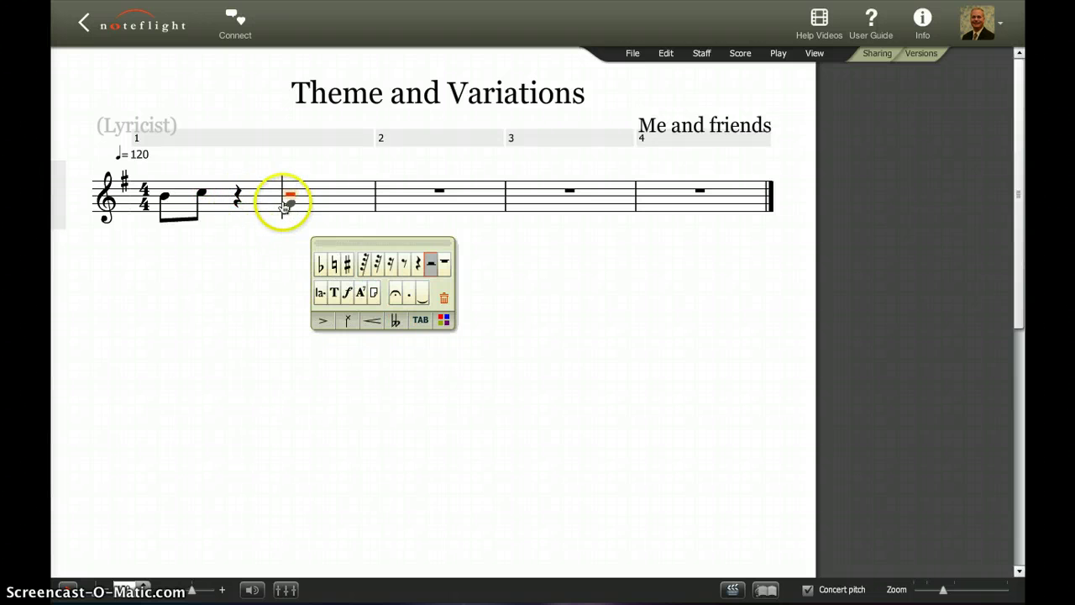
pyautogui.click(287, 190)
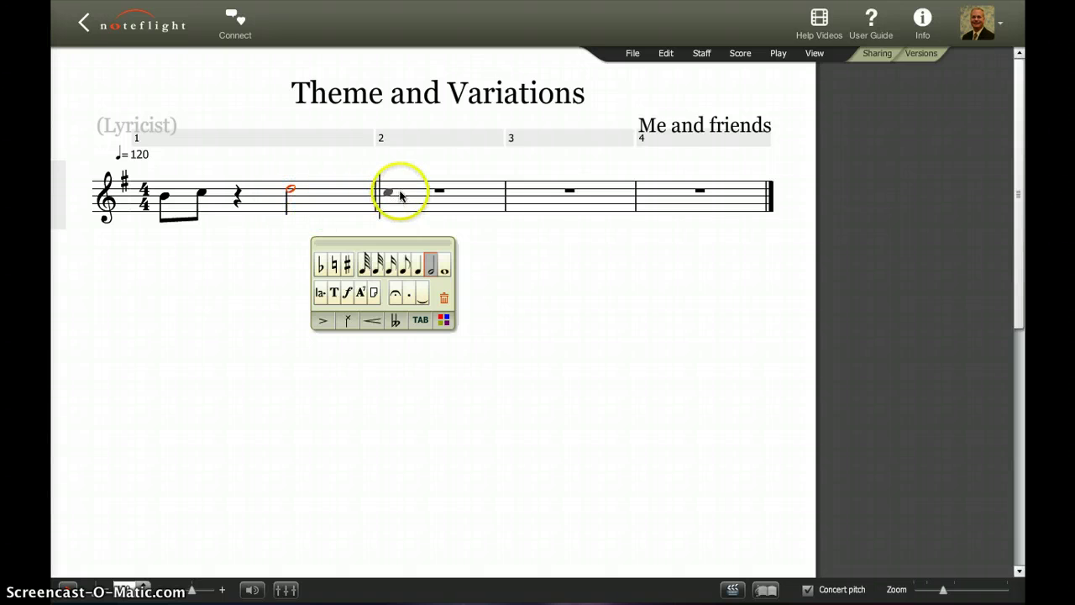
# - Enter quarter notes C and A on the first two beats of measure 2
pyautogui.press('Right')
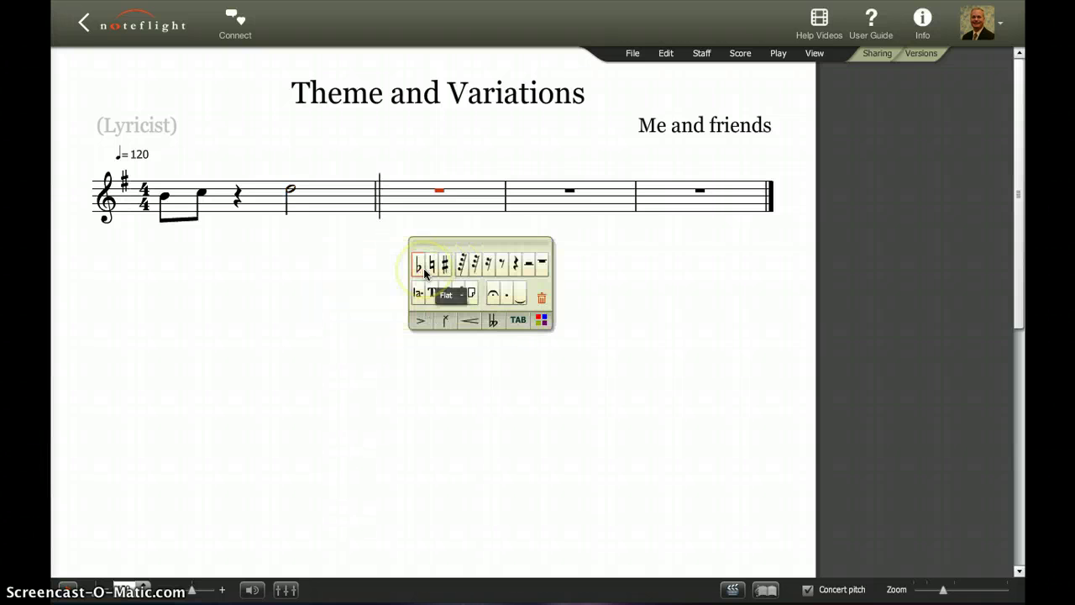
pyautogui.click(398, 198)
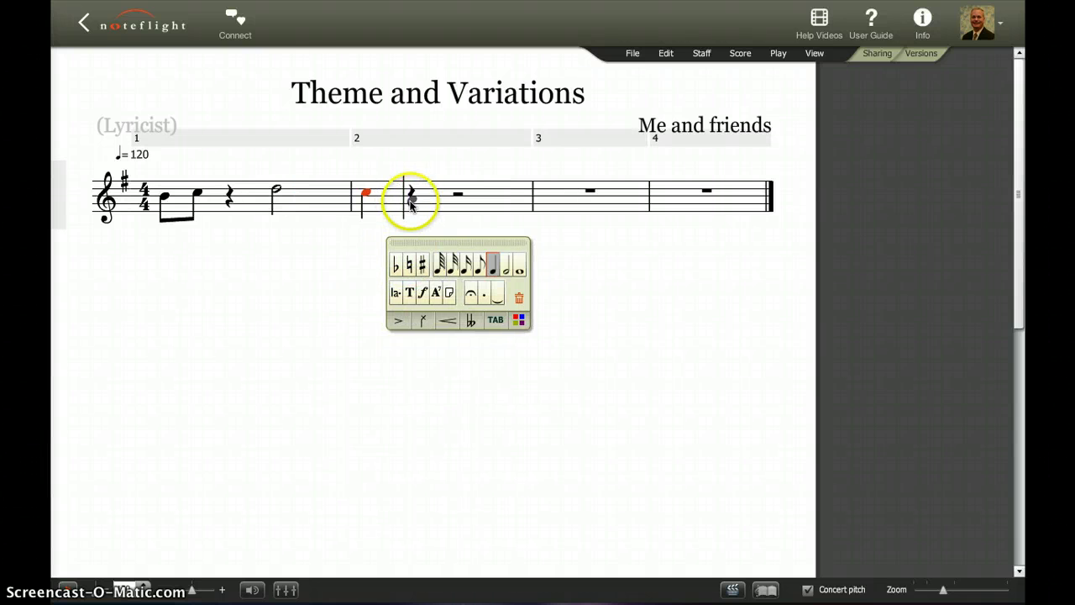
pyautogui.click(410, 200)
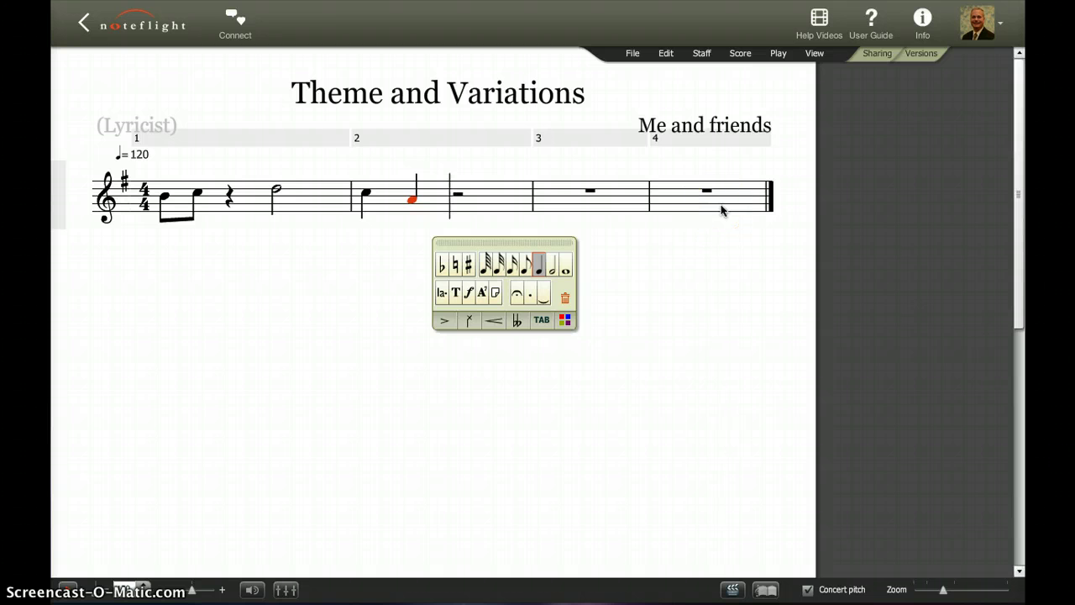
# - Add a crescendo hairpin beneath the half note D in measure 1 and adjust its right end to stop just before the barline
pyautogui.click(490, 322)
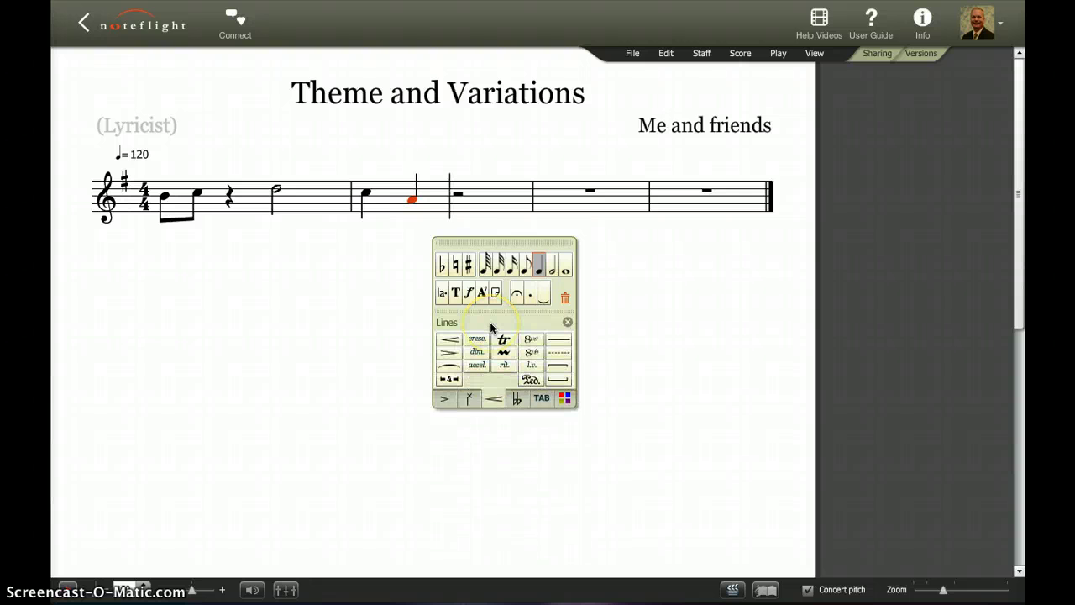
pyautogui.click(414, 201)
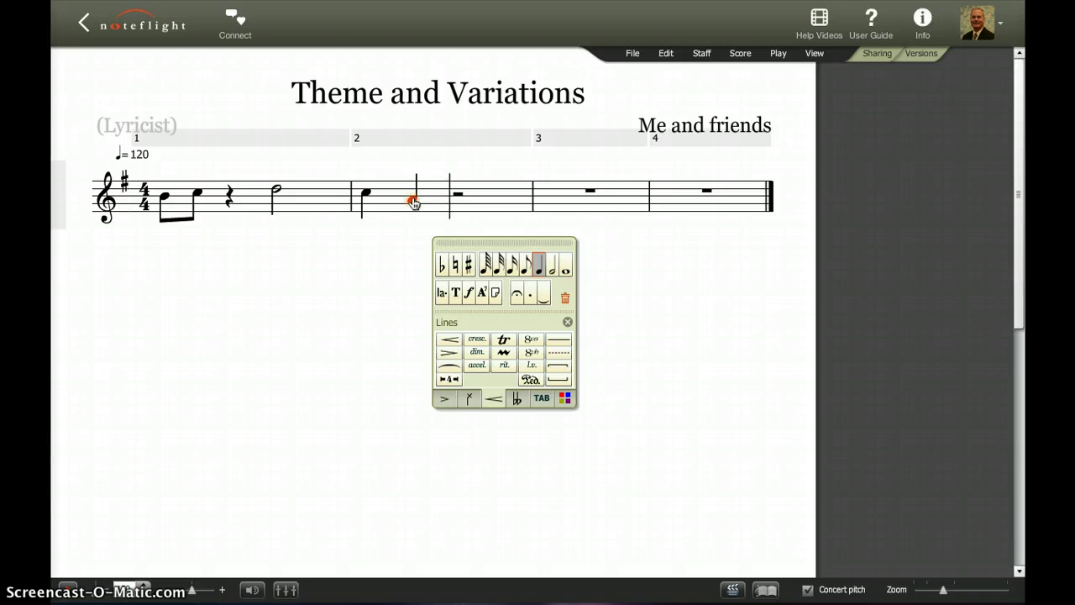
pyautogui.press('Escape')
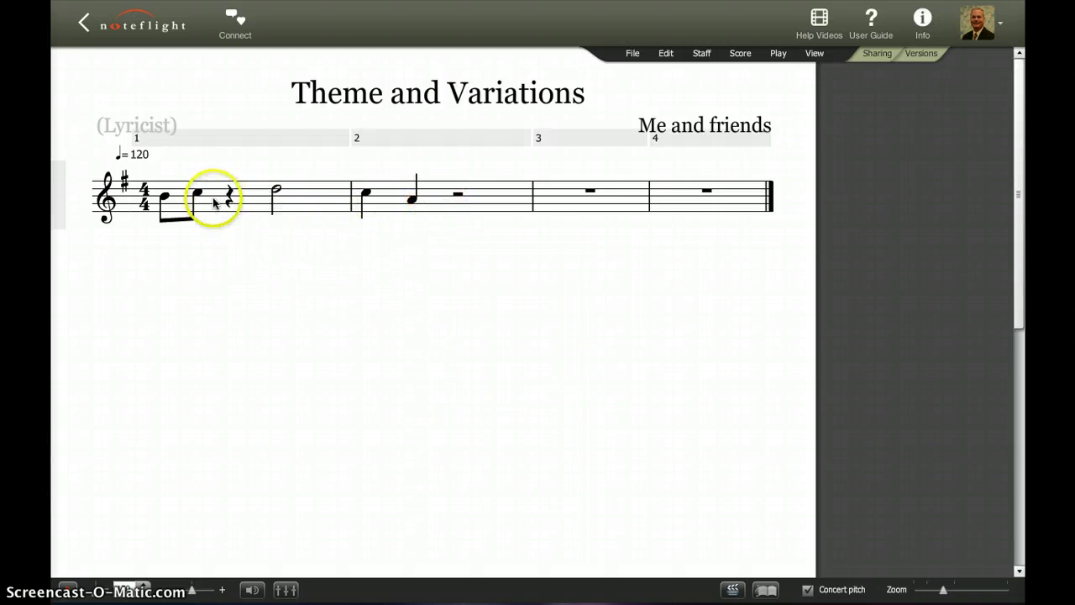
pyautogui.click(278, 192)
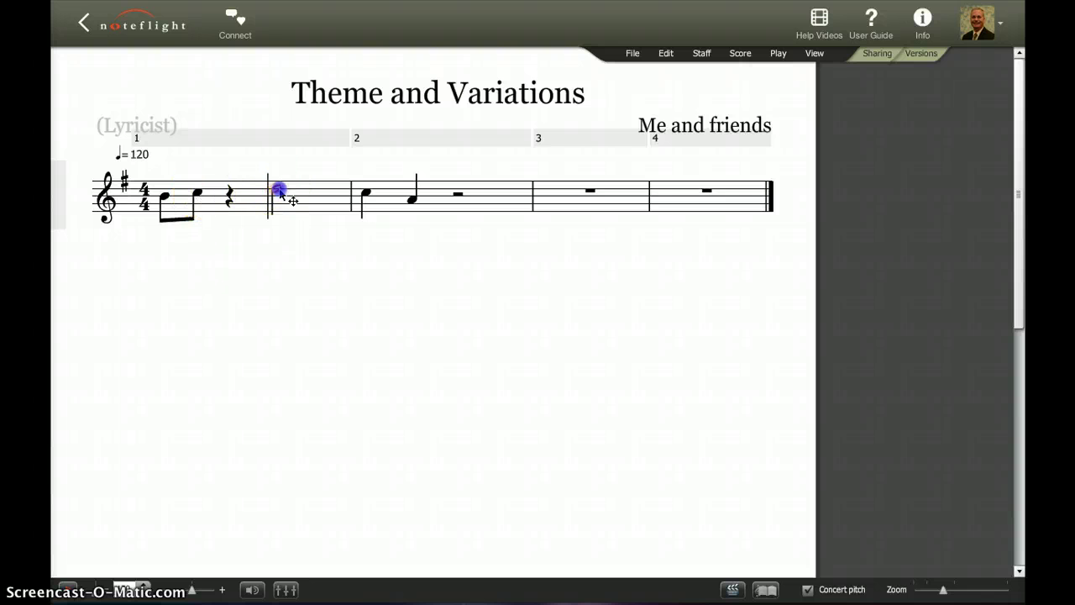
pyautogui.click(317, 340)
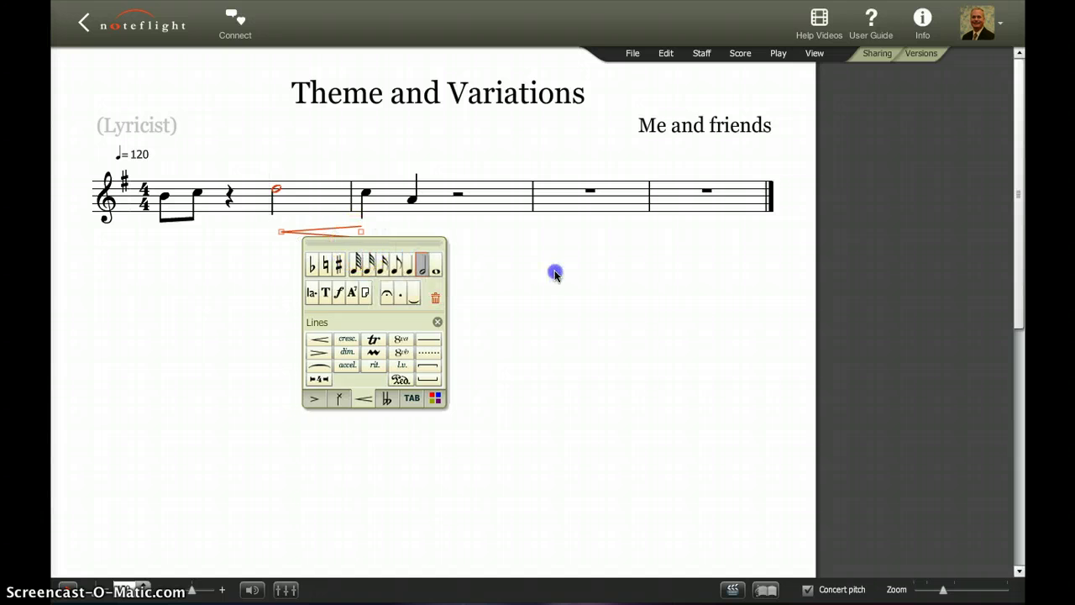
pyautogui.moveTo(363, 233); pyautogui.dragTo(426, 229)
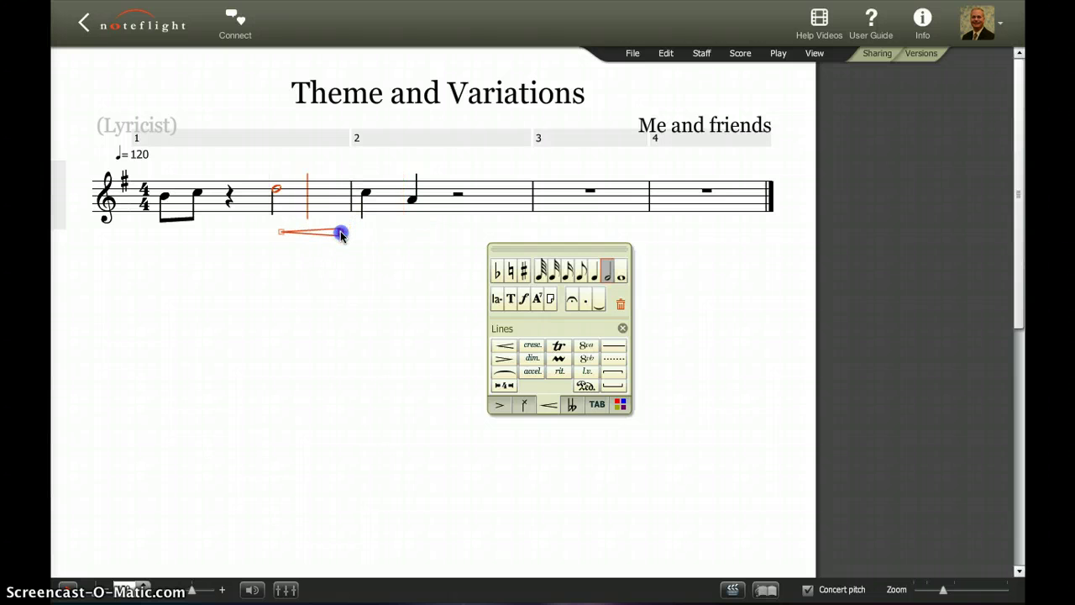
pyautogui.moveTo(341, 234); pyautogui.dragTo(343, 233)
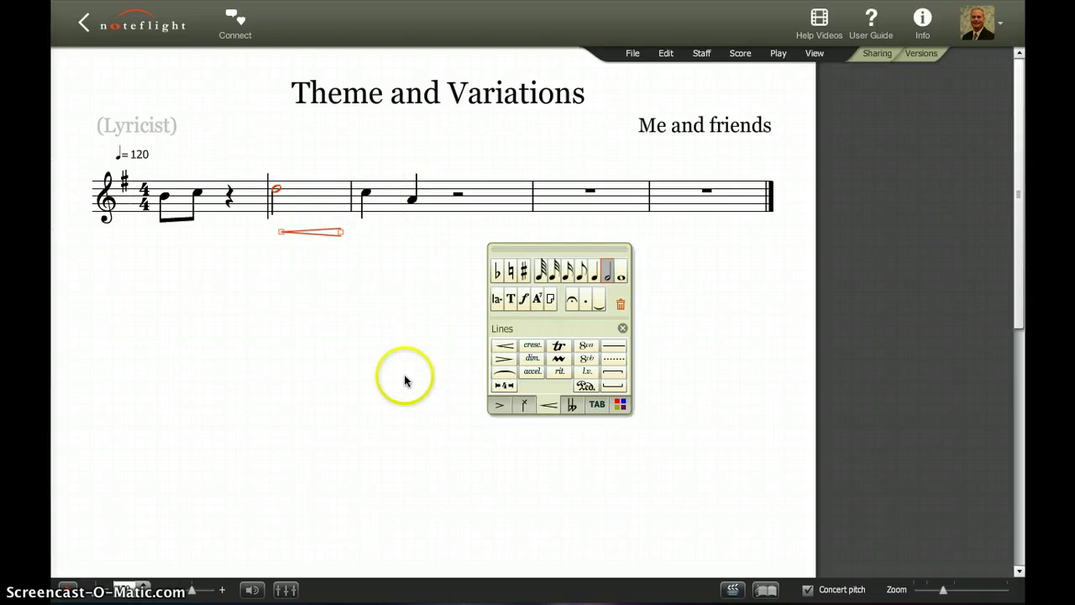